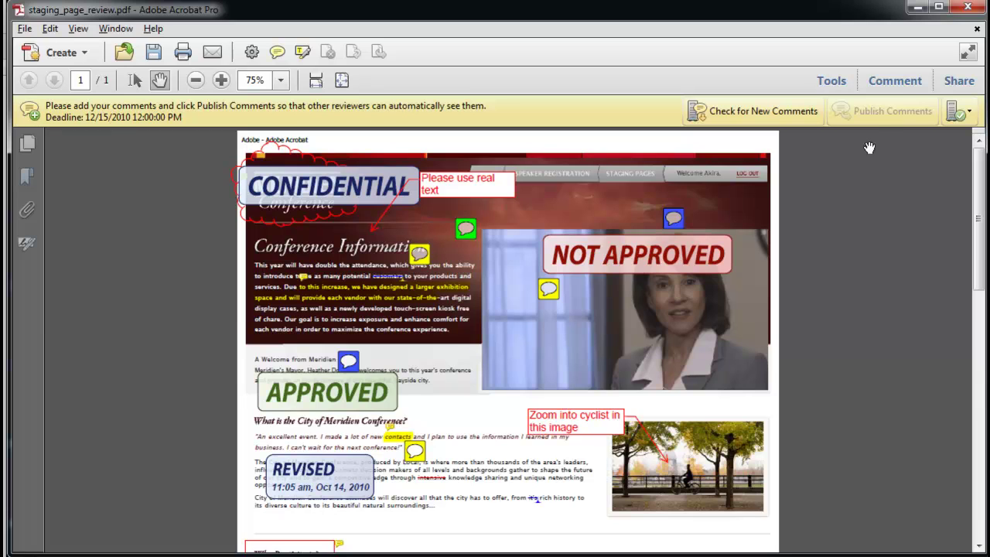
- Show the Comment pane with annotation and drawing markup tools and the 36-comment list
{"action": "left_click", "coordinate": [897, 84]}
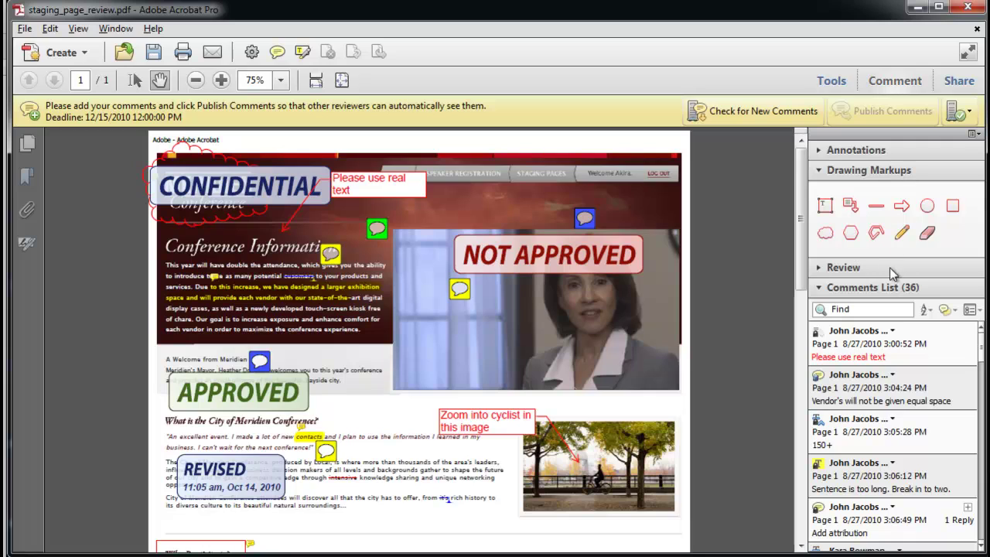
- Expand the Review panel and launch Track Reviews to bring up the Tracker
{"action": "left_click", "coordinate": [885, 267]}
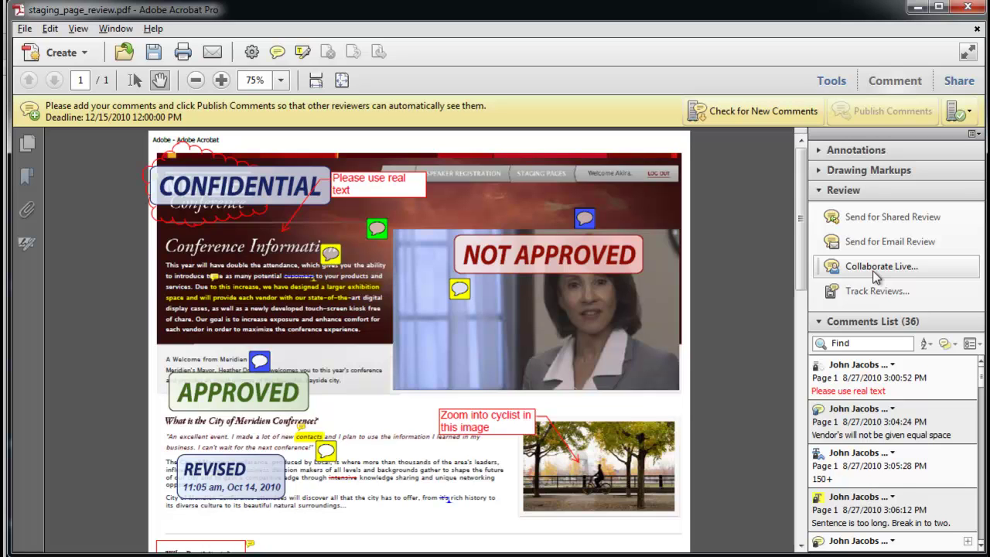
{"action": "left_click", "coordinate": [879, 291]}
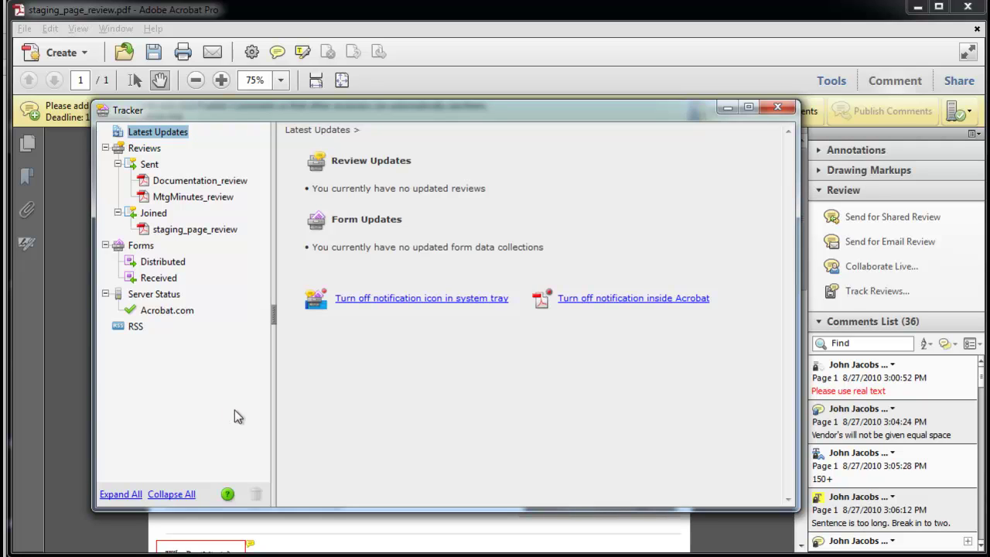
- Browse Sent and Joined reviews in Tracker, then view staging_page_review's comments in the document
{"action": "left_click", "coordinate": [151, 168]}
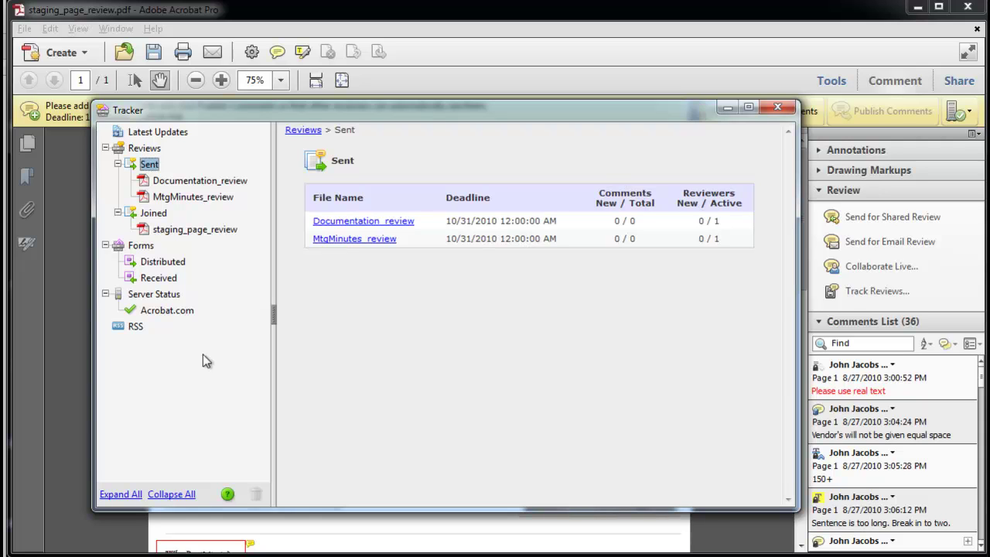
{"action": "left_click", "coordinate": [153, 213]}
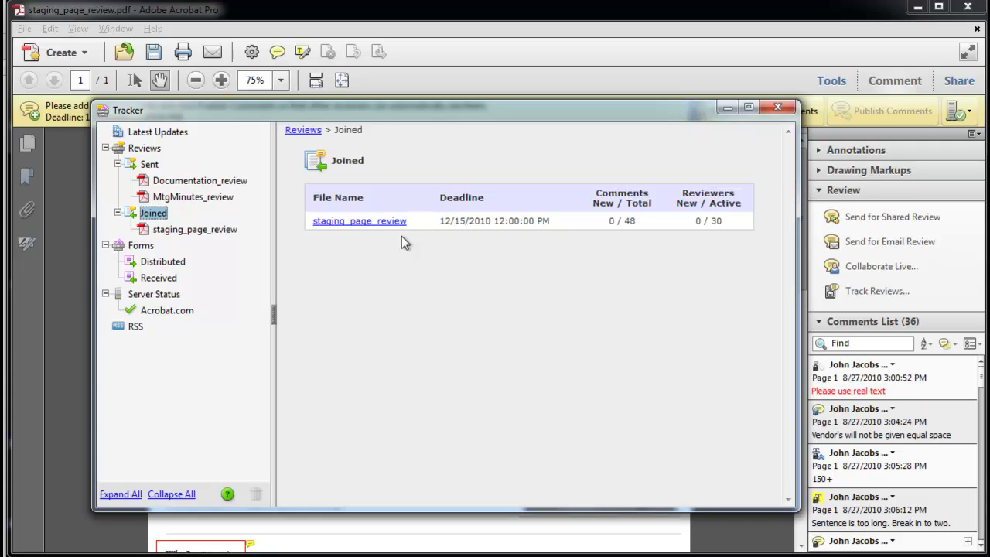
{"action": "left_click", "coordinate": [145, 231]}
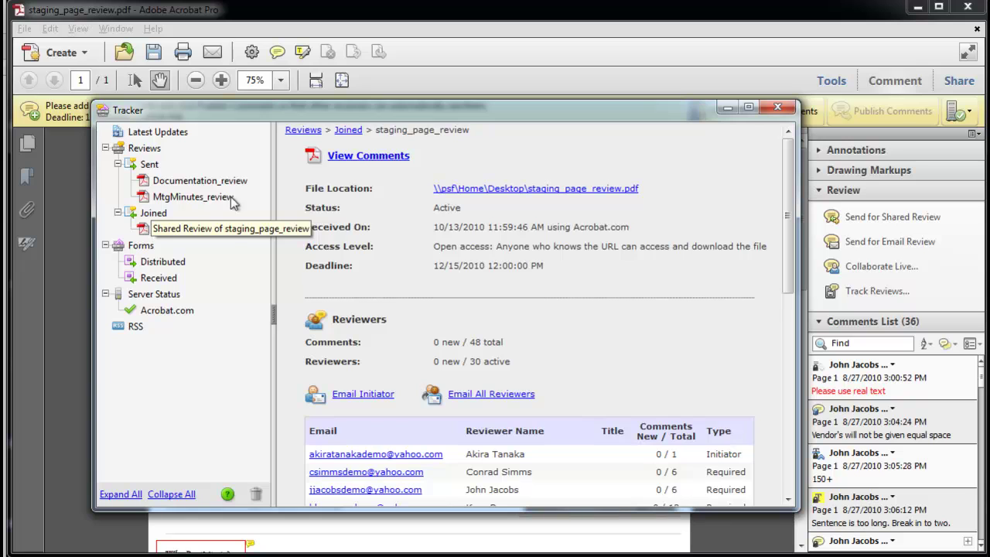
{"action": "left_click", "coordinate": [389, 158]}
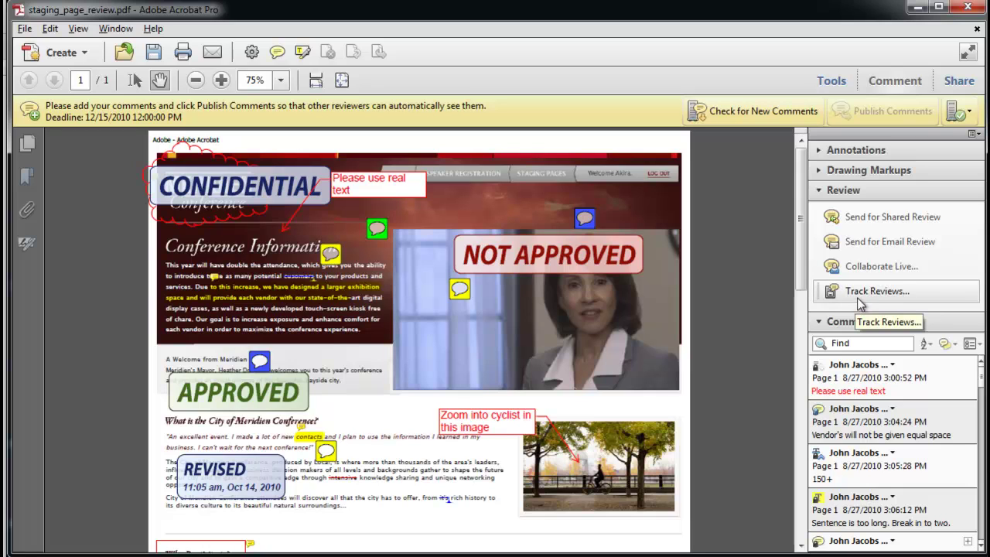
- Reopen Tracker and select the sent MtgMinutes_review to see its deadline and reviewers
{"action": "left_click", "coordinate": [860, 302]}
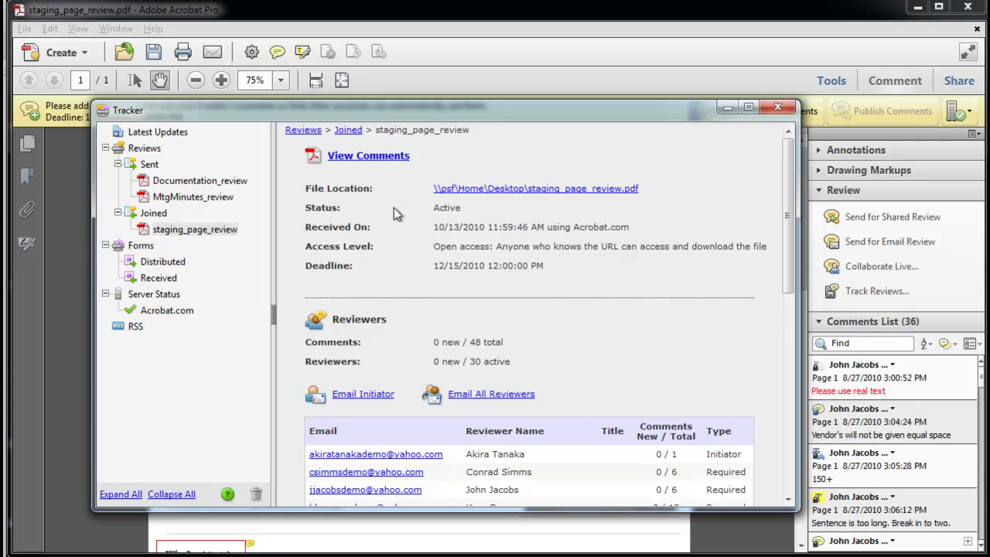
{"action": "left_click", "coordinate": [213, 200]}
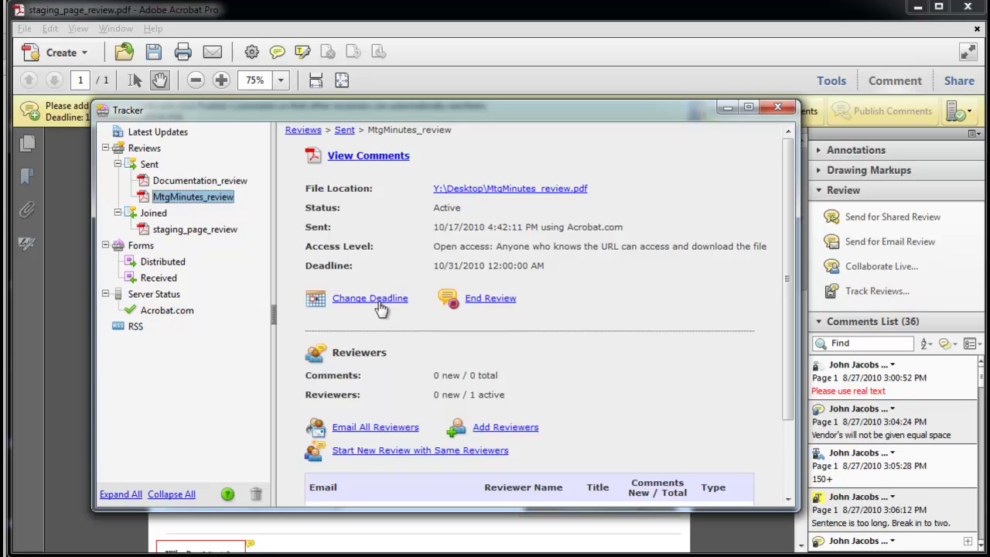
{"action": "left_click", "coordinate": [506, 430]}
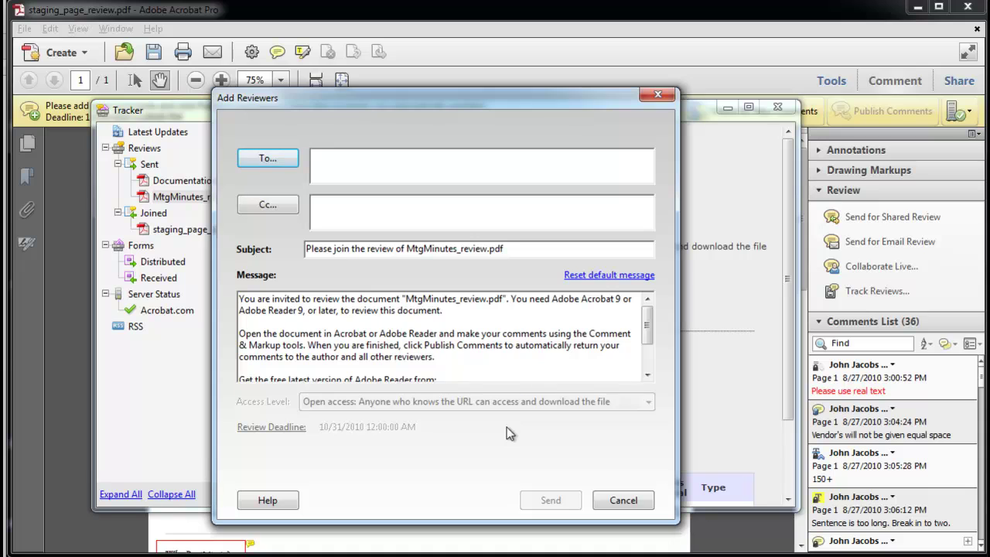
{"action": "right_click", "coordinate": [376, 165]}
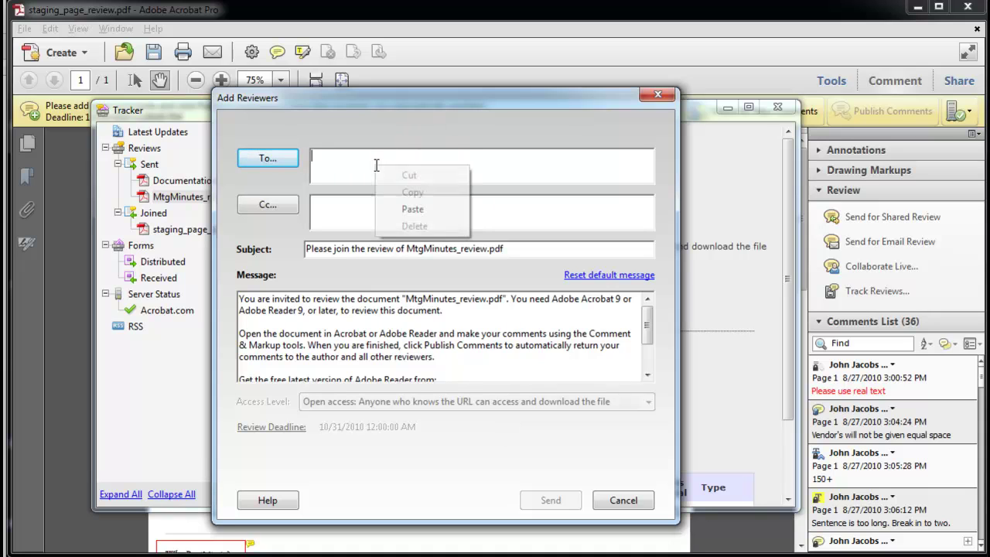
{"action": "left_click", "coordinate": [412, 208]}
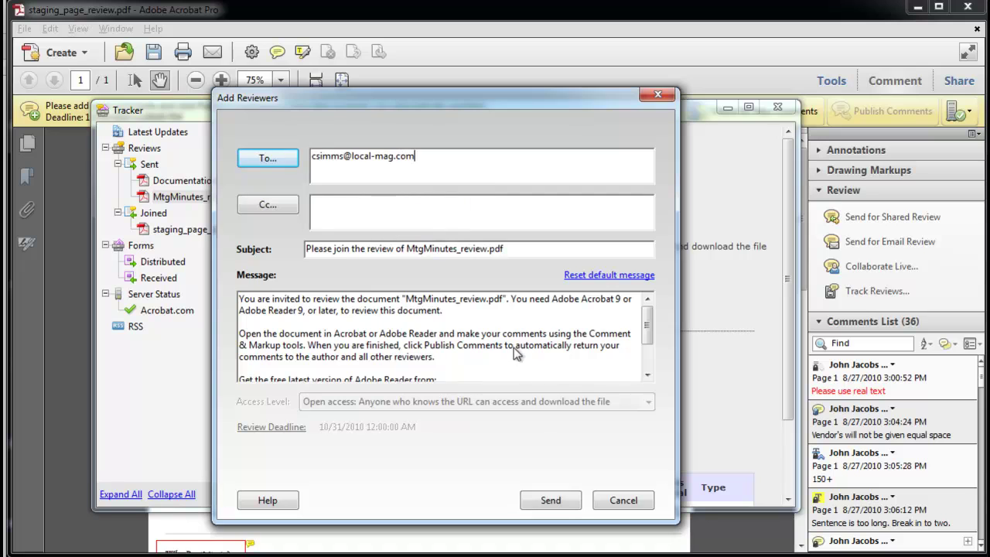
{"action": "left_click", "coordinate": [624, 501]}
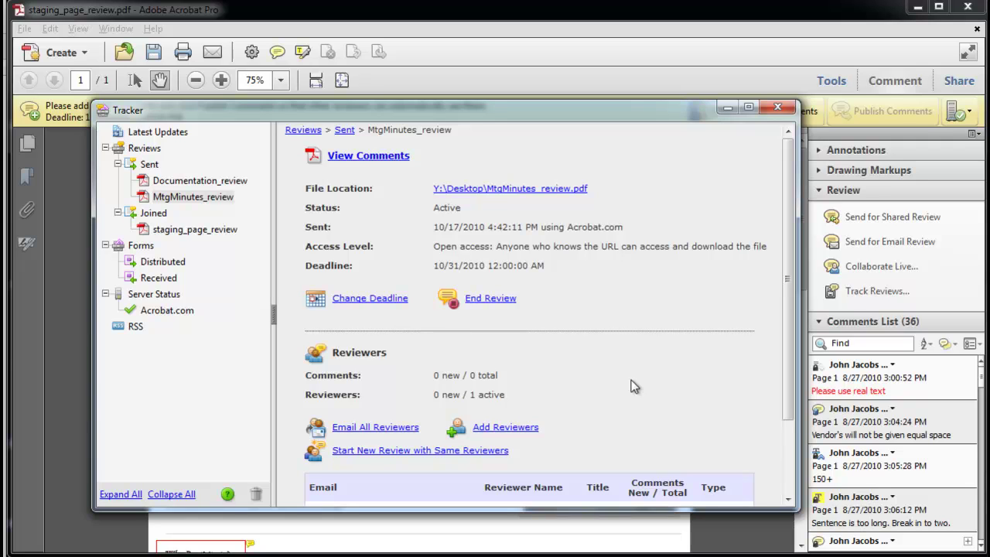
- Start a new review with the same reviewers on acrobat_staging_webcapture_draft_comments.pdf
{"action": "left_click", "coordinate": [428, 451]}
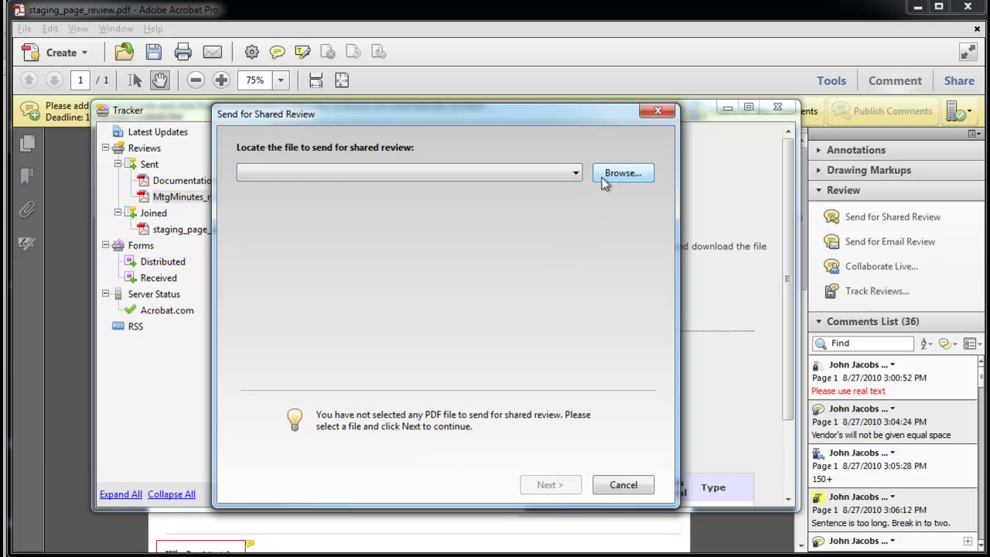
{"action": "left_click", "coordinate": [563, 175]}
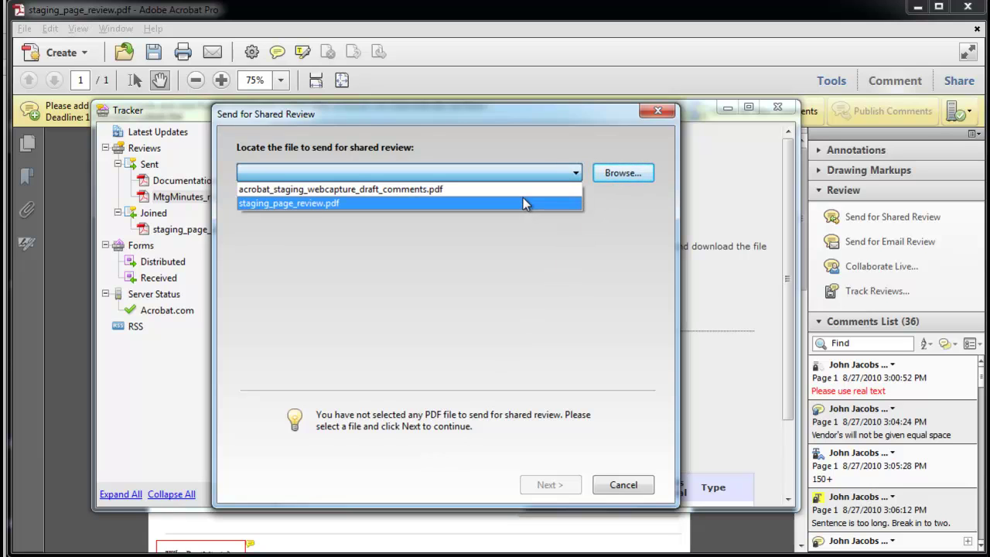
{"action": "left_click", "coordinate": [523, 193]}
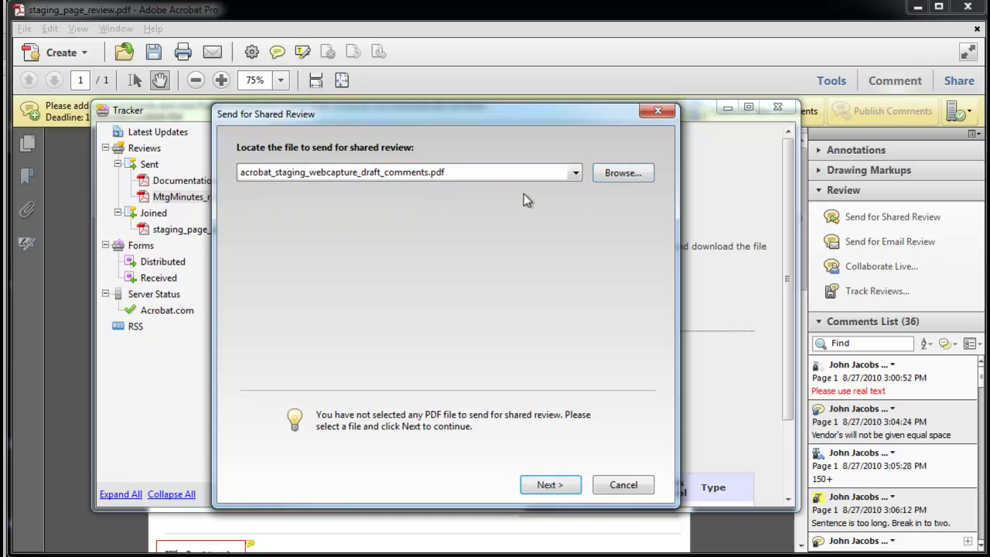
{"action": "left_click", "coordinate": [549, 484]}
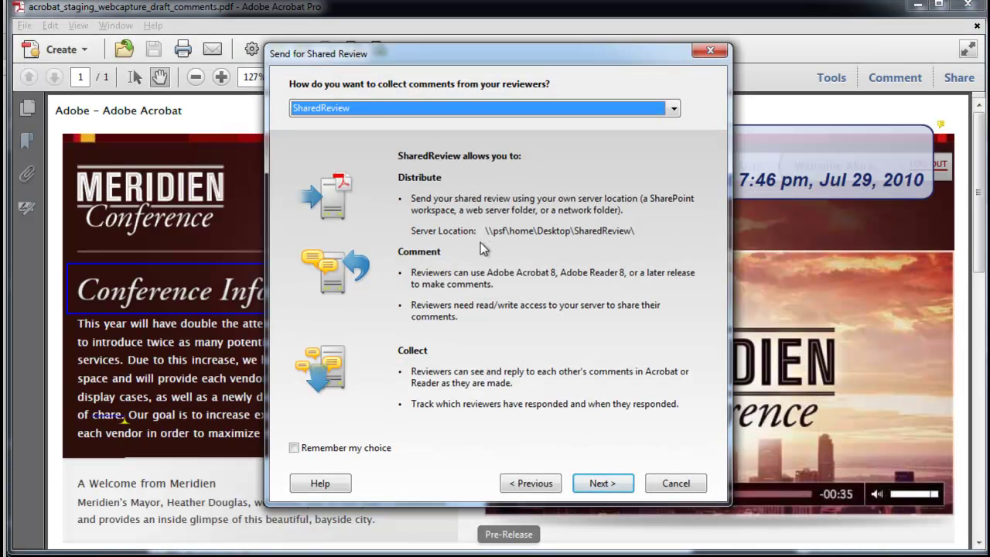
- Keep SharedReview as the collection method and delete the last reviewer's address from To
{"action": "left_click", "coordinate": [674, 110]}
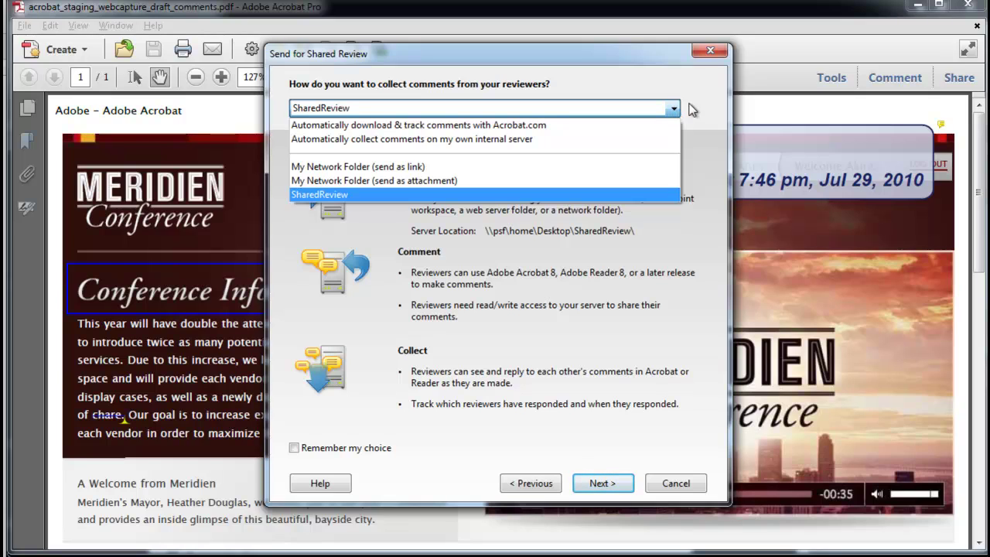
{"action": "left_click", "coordinate": [694, 110]}
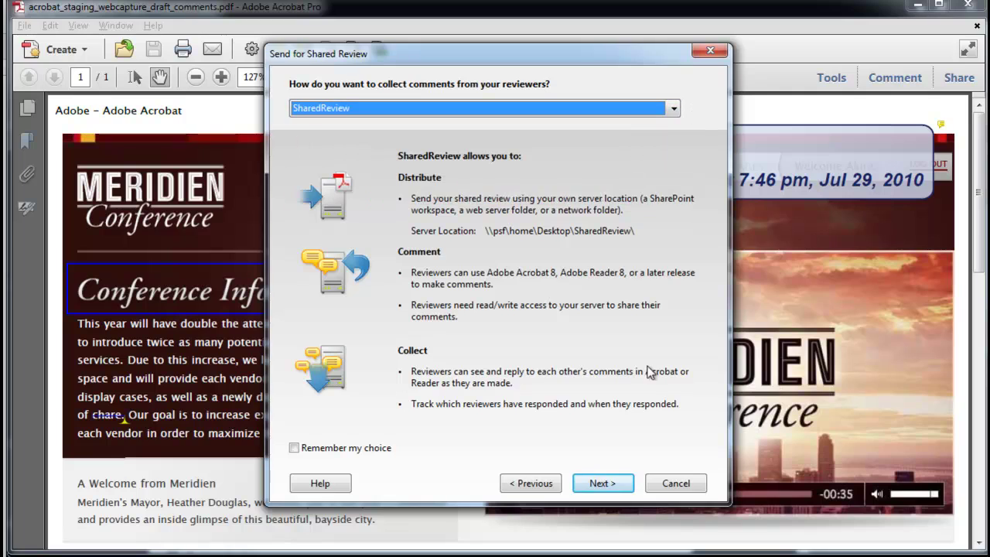
{"action": "left_click", "coordinate": [602, 482]}
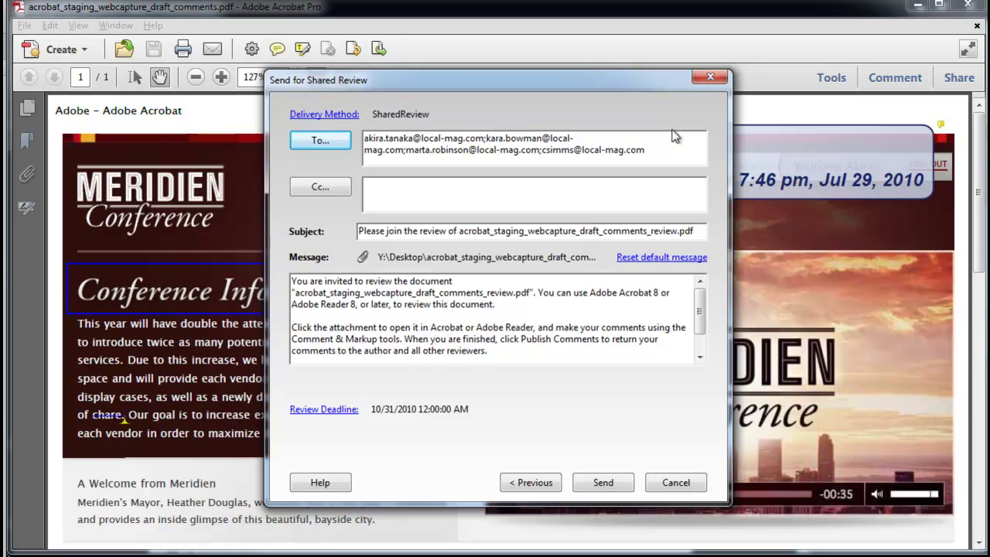
{"action": "left_click_drag", "start_coordinate": [669, 150], "coordinate": [543, 157]}
{"action": "key", "text": "BackSpace"}
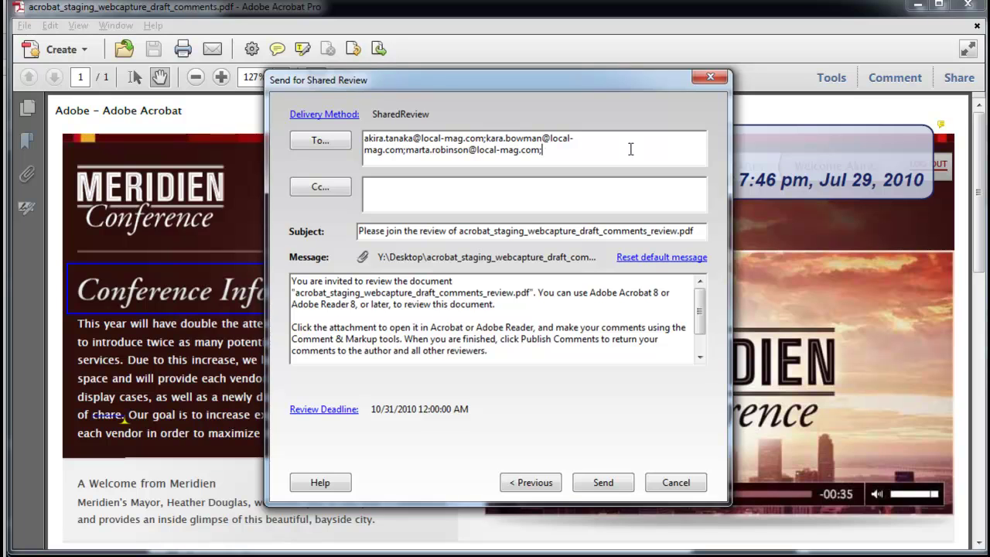
- Cancel the new review and, in Reviewing preferences, keep the server location and disable the system tray icon
{"action": "left_click", "coordinate": [675, 482]}
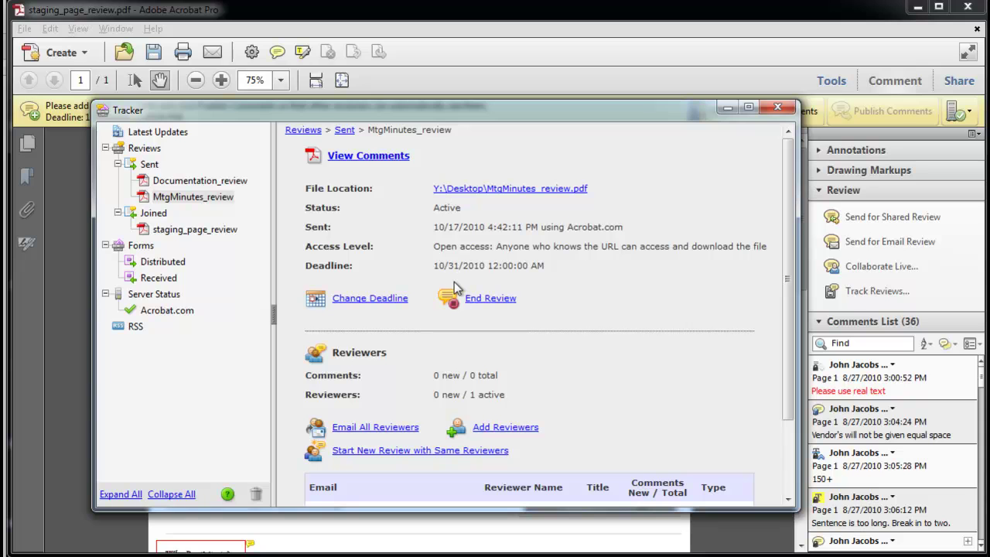
{"action": "left_click", "coordinate": [49, 29]}
{"action": "left_click", "coordinate": [115, 316]}
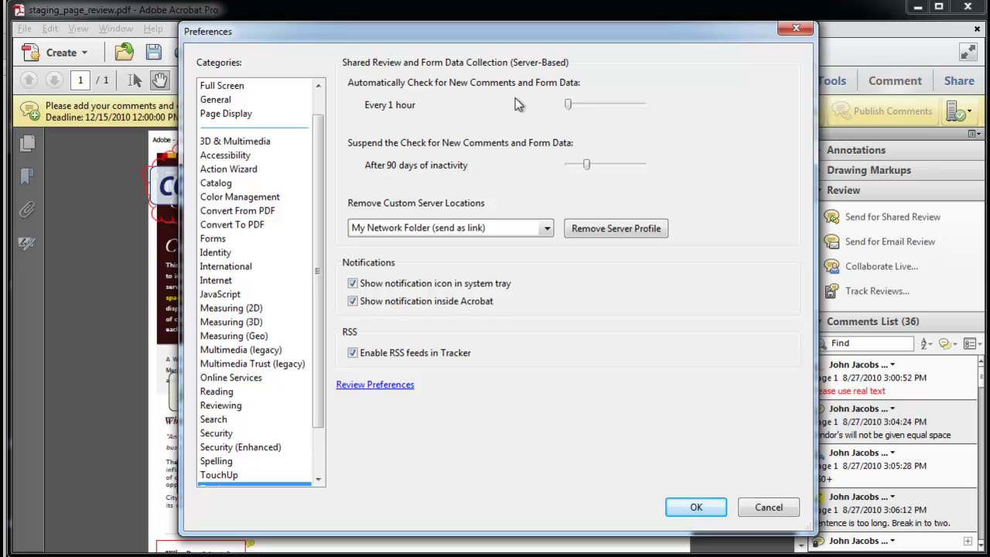
{"action": "left_click", "coordinate": [548, 230]}
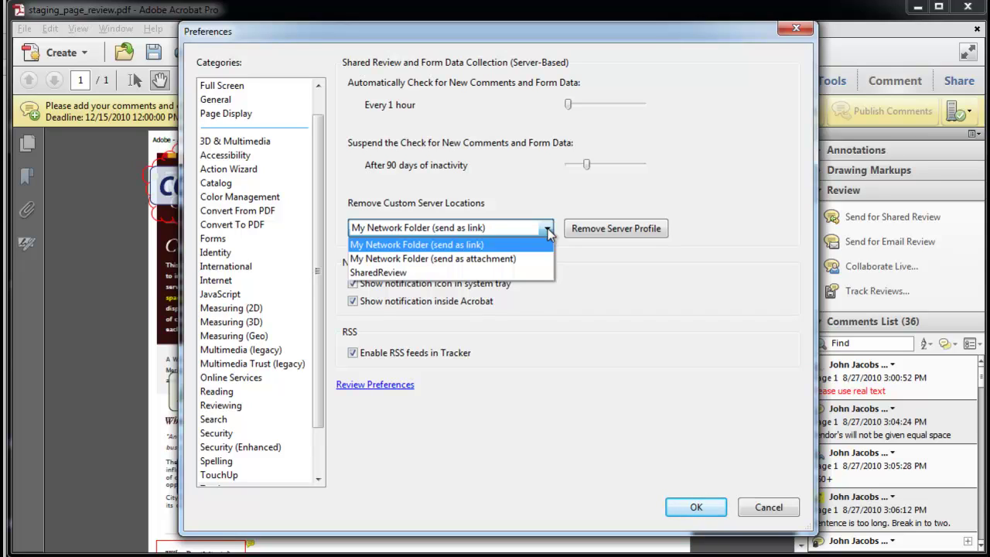
{"action": "left_click", "coordinate": [547, 230]}
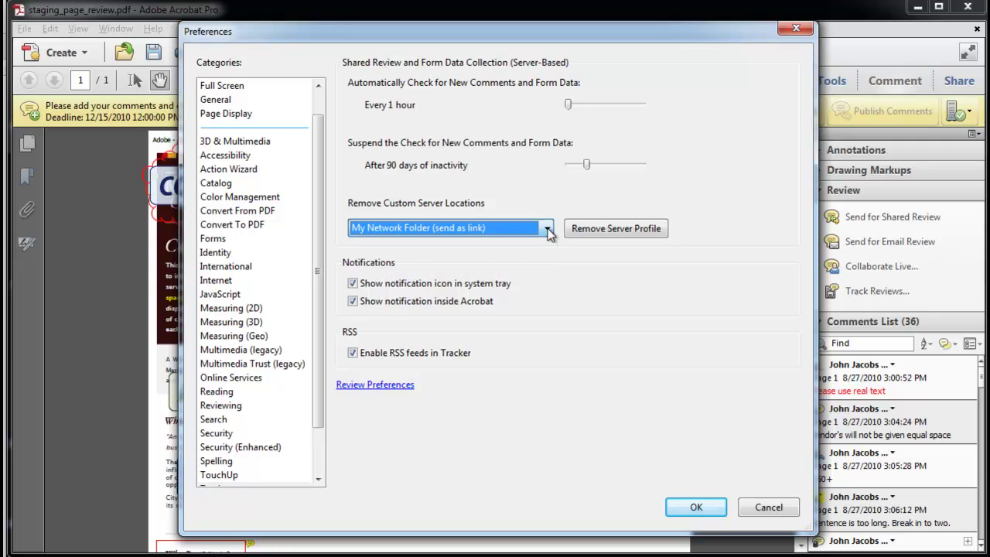
{"action": "left_click", "coordinate": [352, 284]}
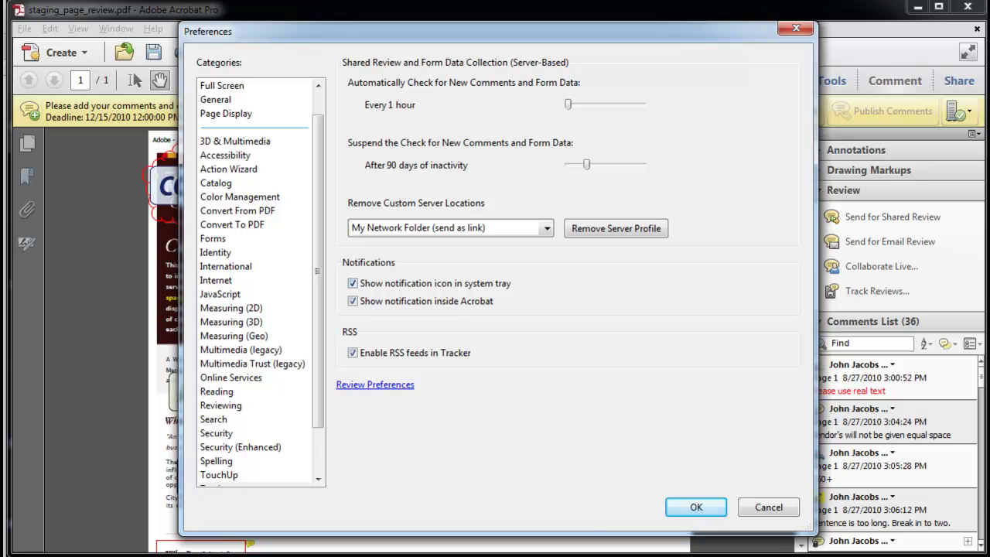
- Apply the preferences with OK and reopen the Tracker on MtgMinutes_review
{"action": "left_click", "coordinate": [695, 507]}
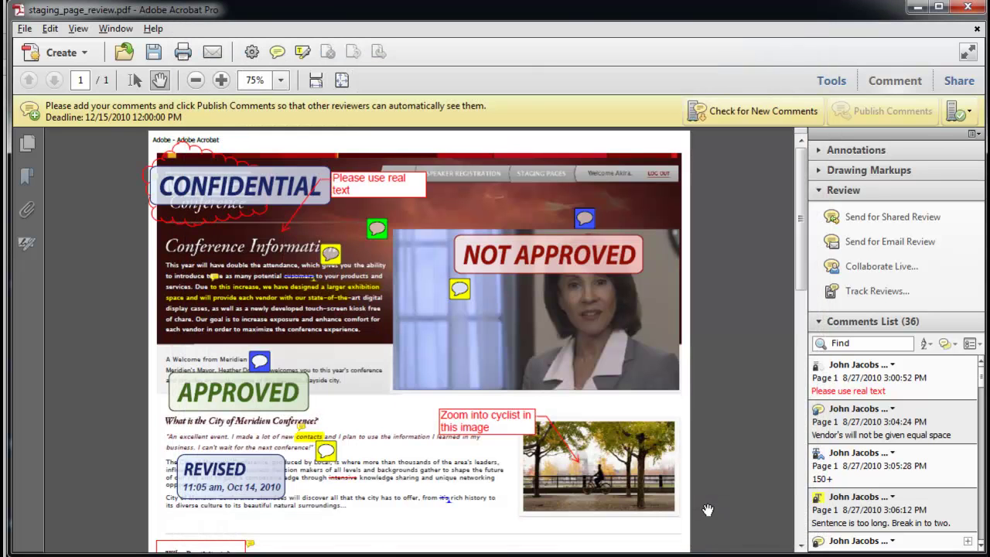
{"action": "left_click", "coordinate": [864, 294]}
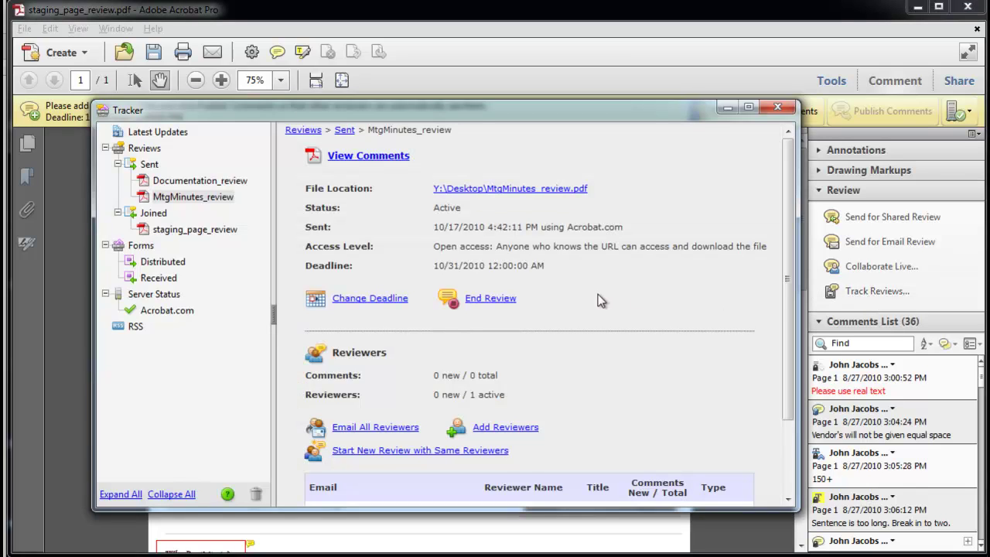